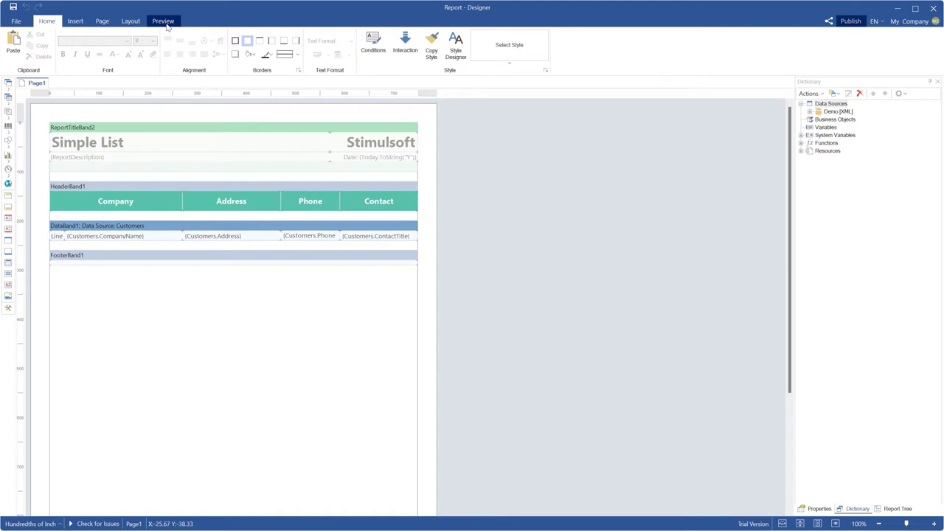
- Preview the Simple List report through its last page and return to the report design
{"action": "left_click", "coordinate": [166, 25]}
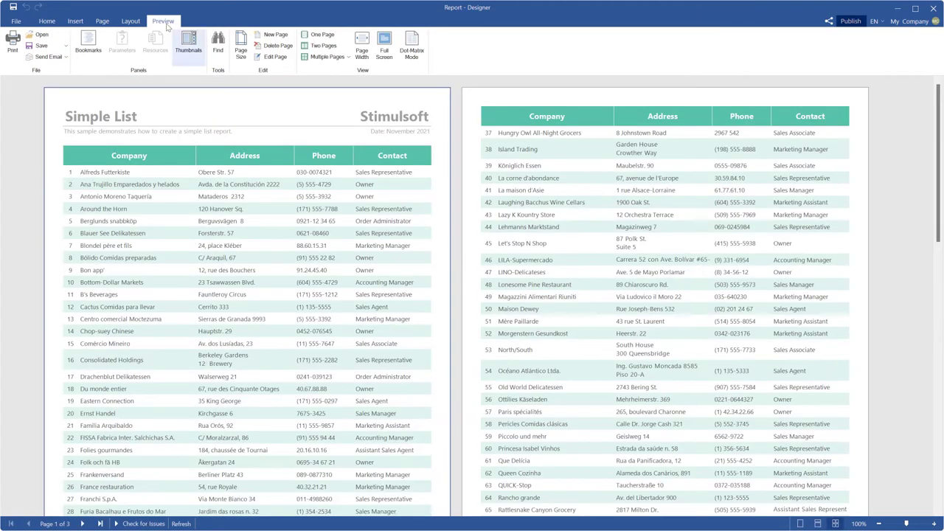
{"action": "scroll", "coordinate": [194, 140], "scroll_direction": "down", "scroll_amount": 15}
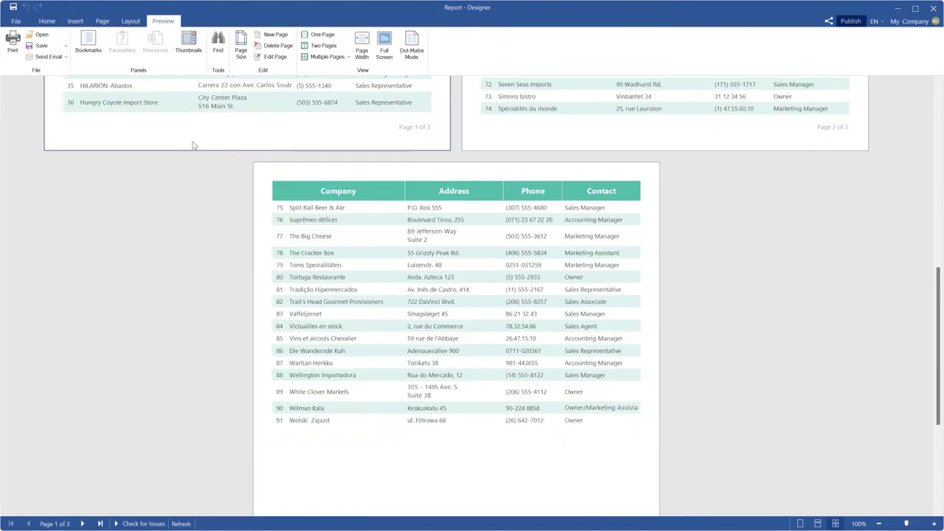
{"action": "scroll", "coordinate": [194, 145], "scroll_direction": "up", "scroll_amount": 15}
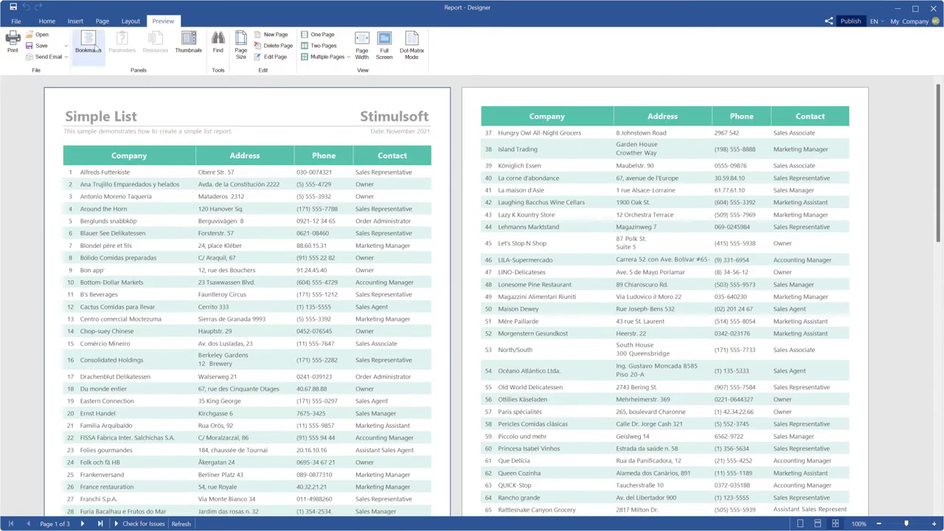
{"action": "left_click", "coordinate": [53, 23]}
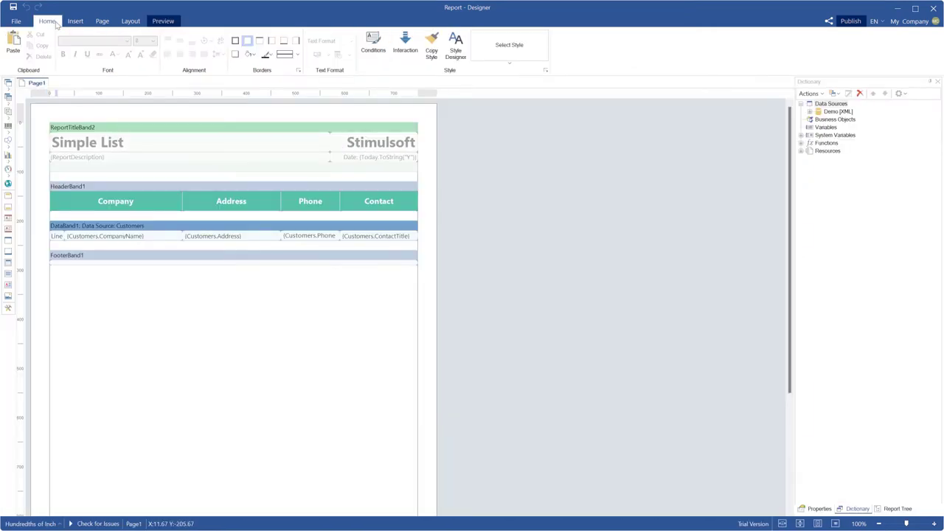
- Create a new Once scheduler with the name "Name" and the description "Additional text"
{"action": "left_click", "coordinate": [16, 21]}
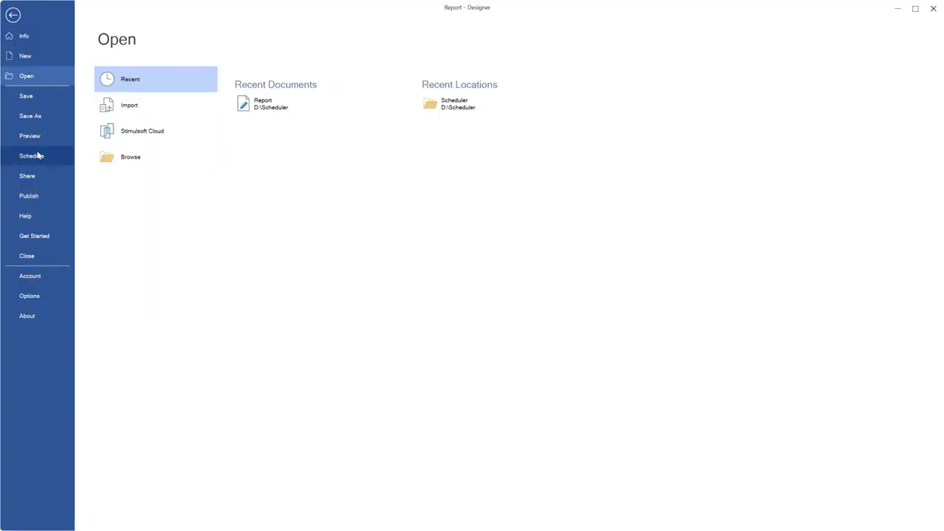
{"action": "left_click", "coordinate": [38, 156]}
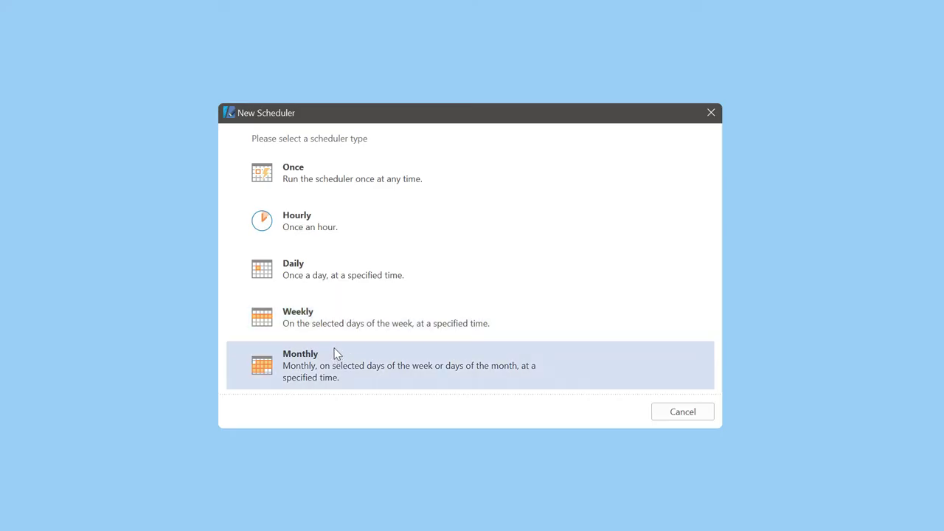
{"action": "left_click", "coordinate": [338, 190]}
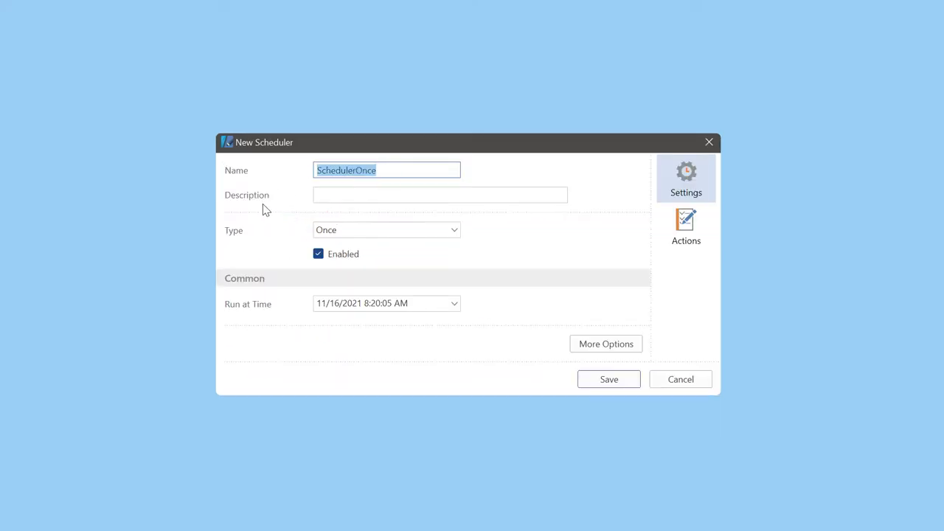
{"action": "type", "text": "Name"}
{"action": "left_click", "coordinate": [343, 194]}
{"action": "type", "text": "Additional text"}
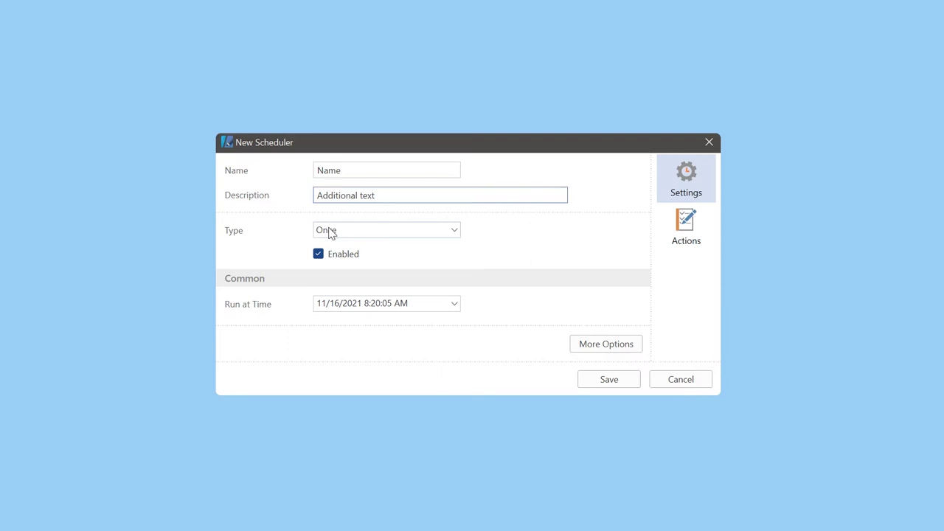
- Change the scheduler type to Daily, leaving the scheduler enabled
{"action": "left_click", "coordinate": [330, 233]}
{"action": "left_click", "coordinate": [483, 231]}
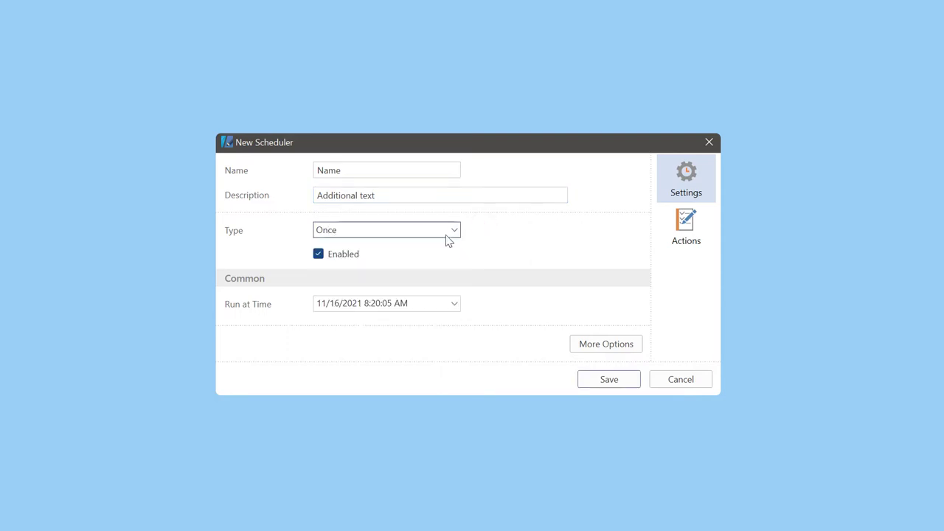
{"action": "left_click", "coordinate": [319, 255]}
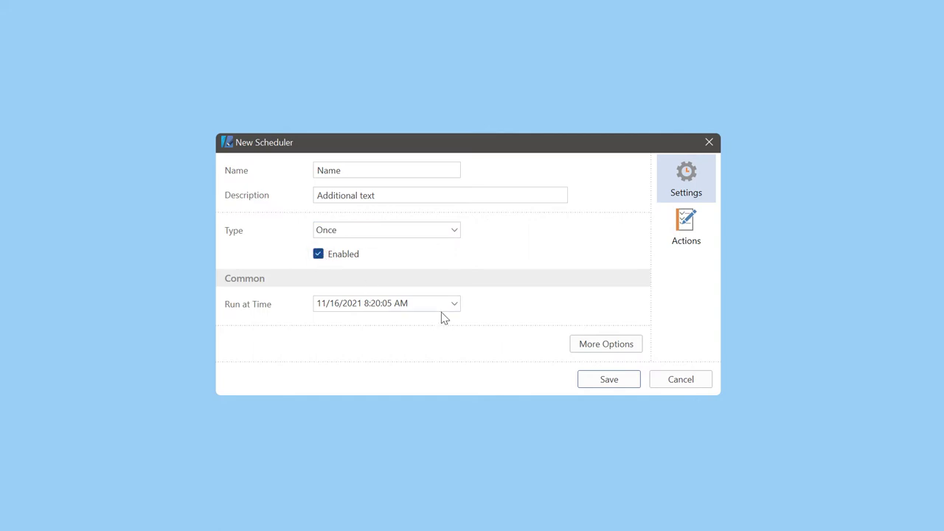
{"action": "left_click", "coordinate": [444, 233]}
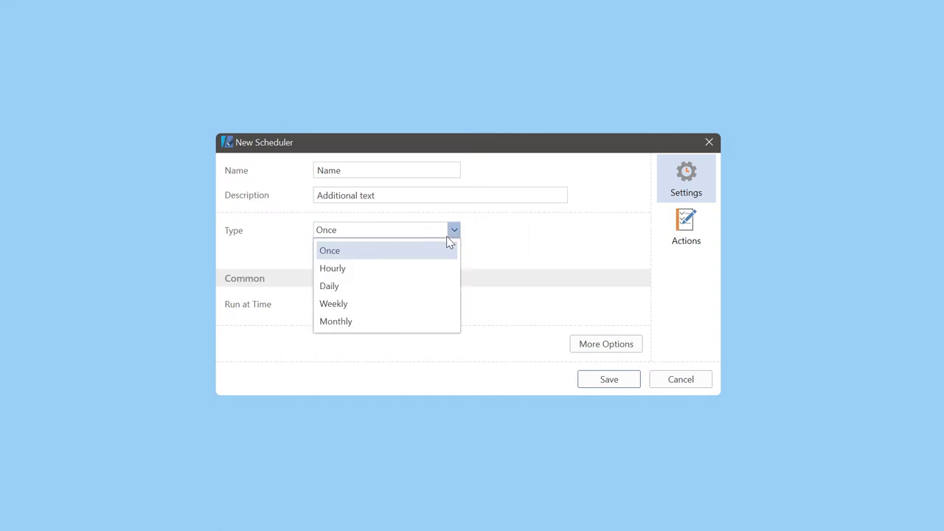
{"action": "left_click", "coordinate": [413, 290]}
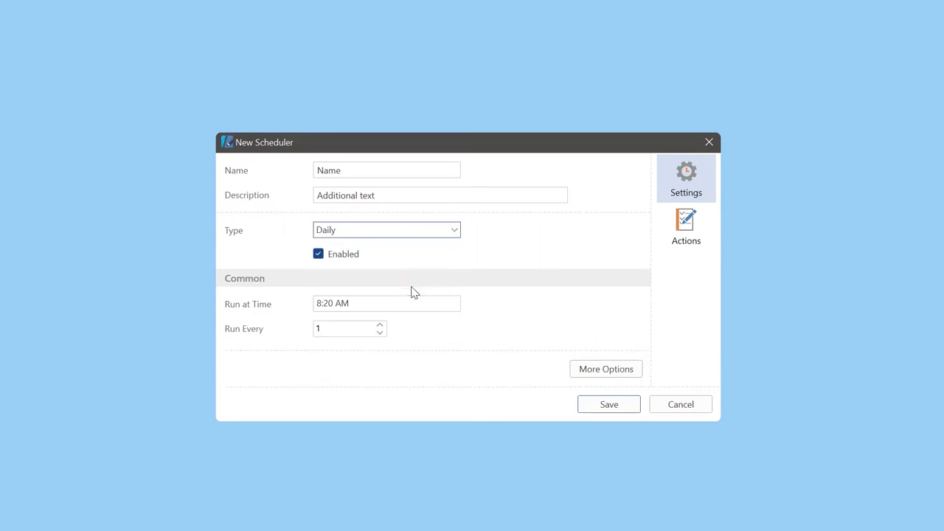
- Change the scheduler type to Weekly, and select and clear all days of the week
{"action": "left_click", "coordinate": [399, 233]}
{"action": "left_click", "coordinate": [384, 298]}
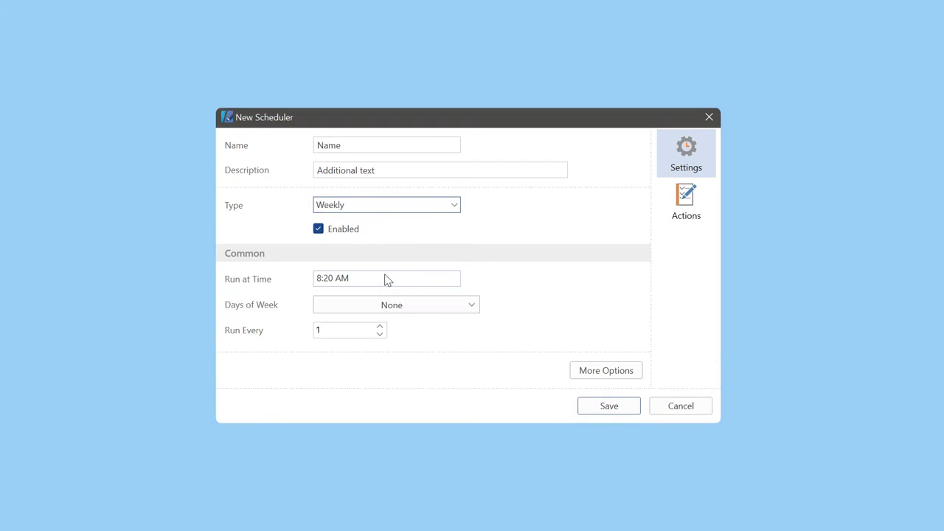
{"action": "left_click", "coordinate": [399, 307]}
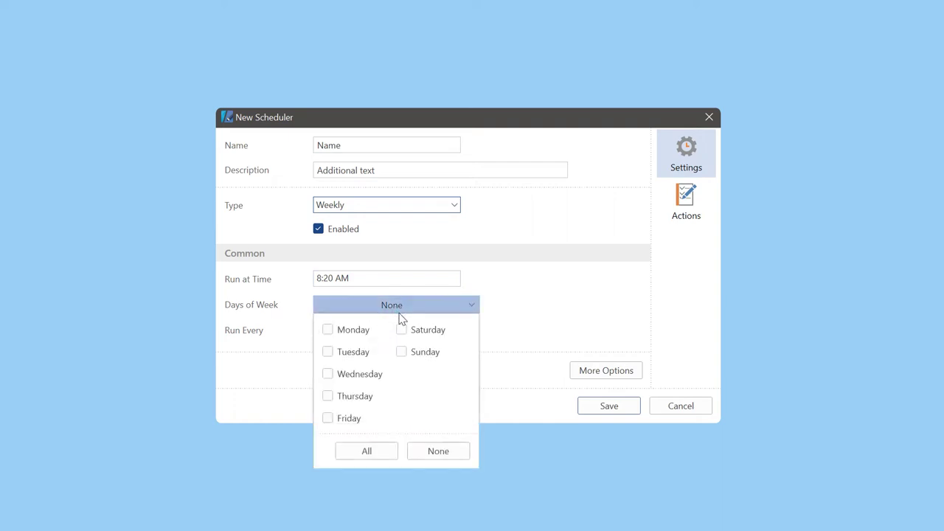
{"action": "left_click", "coordinate": [376, 450]}
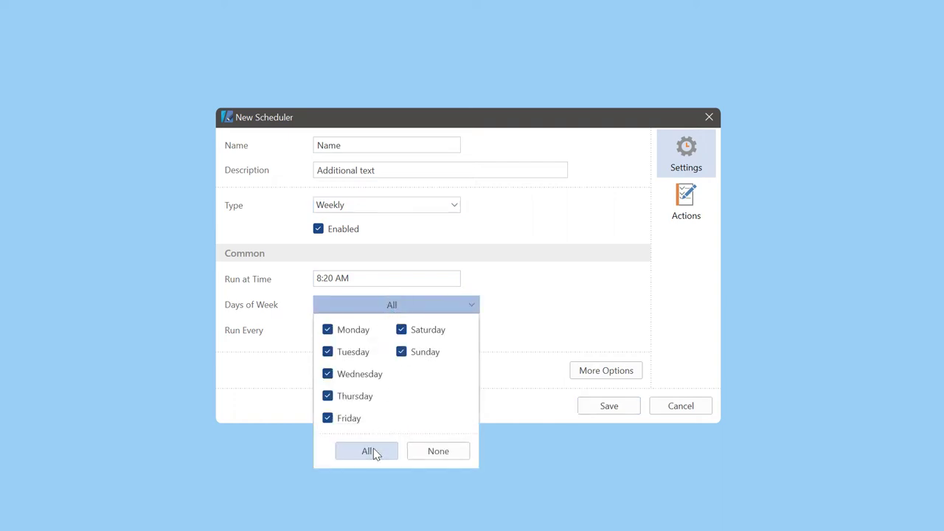
{"action": "left_click", "coordinate": [436, 453]}
{"action": "left_click", "coordinate": [524, 273]}
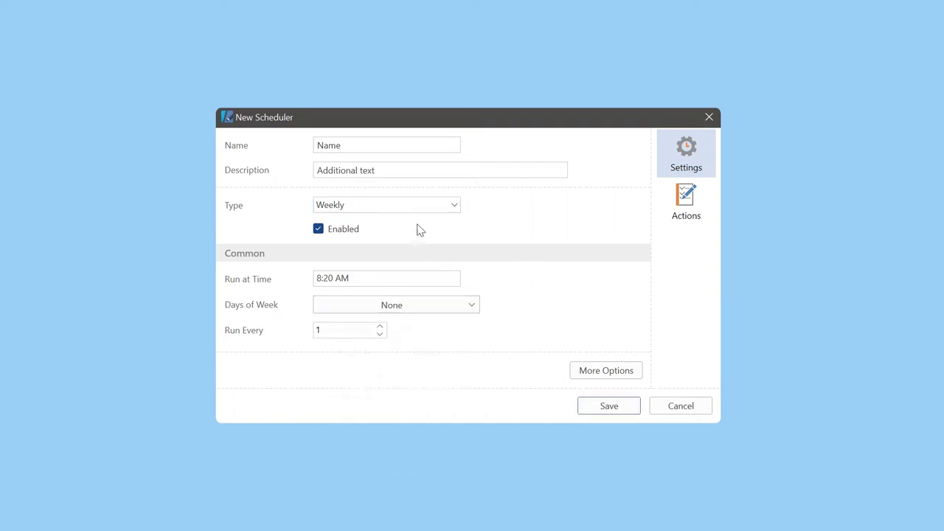
- Change the scheduler type to Monthly, and select and clear all days of the month
{"action": "left_click", "coordinate": [411, 207]}
{"action": "left_click", "coordinate": [377, 296]}
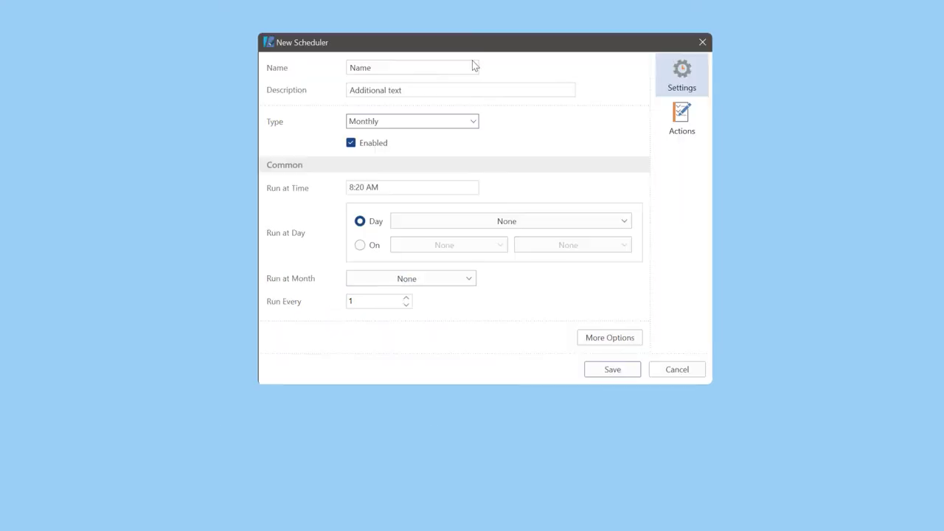
{"action": "left_click", "coordinate": [526, 221]}
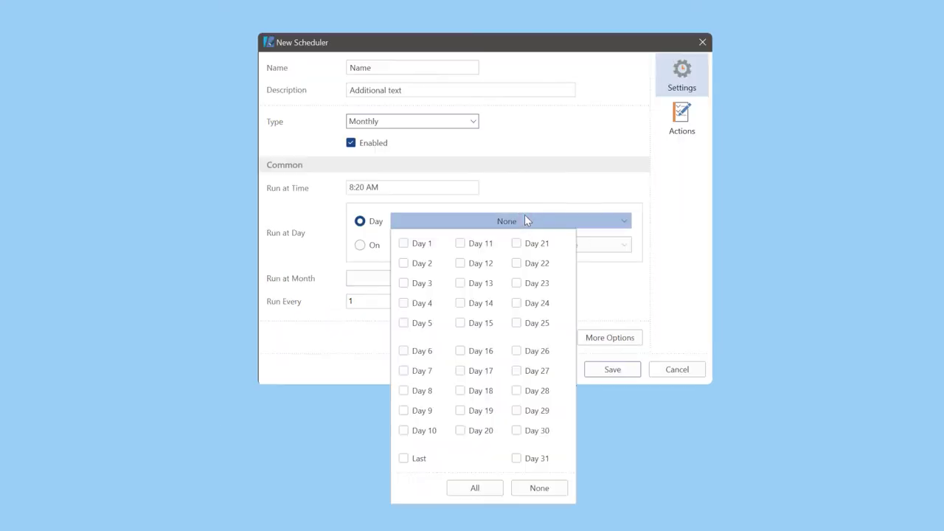
{"action": "left_click", "coordinate": [474, 488]}
{"action": "left_click", "coordinate": [538, 490]}
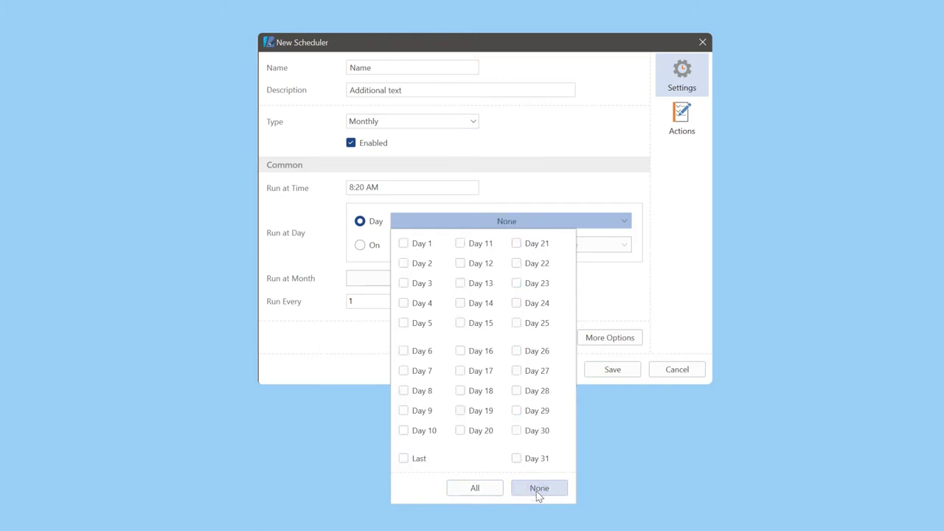
- Try running on all days except Day 29 and Day 31, and reset the selection to all days of the month
{"action": "left_click", "coordinate": [479, 489]}
{"action": "left_click", "coordinate": [516, 410]}
{"action": "left_click", "coordinate": [516, 459]}
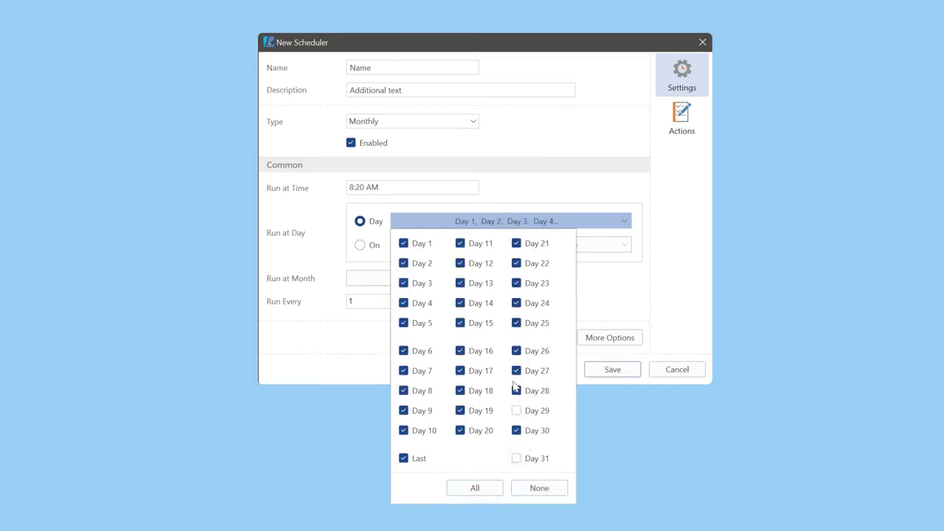
{"action": "left_click", "coordinate": [540, 490]}
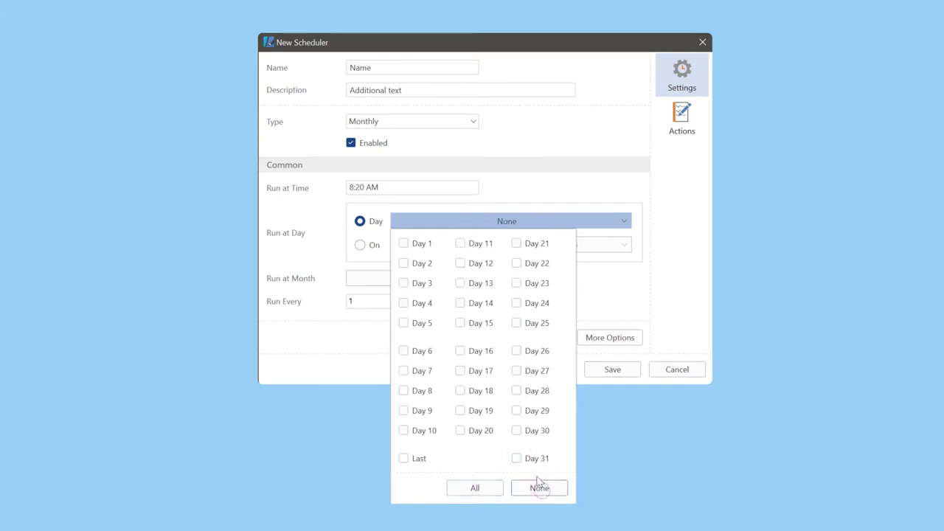
{"action": "left_click", "coordinate": [493, 481]}
{"action": "left_click", "coordinate": [603, 301]}
- Switch the run day to the On option and choose the First and Third weeks
{"action": "left_click", "coordinate": [370, 246]}
{"action": "left_click", "coordinate": [439, 304]}
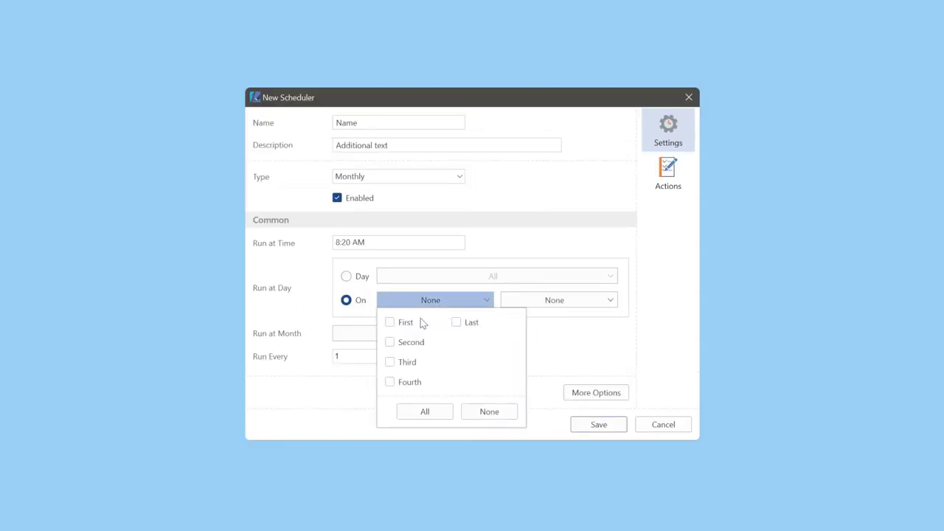
{"action": "left_click", "coordinate": [406, 323]}
{"action": "left_click", "coordinate": [405, 362]}
{"action": "left_click", "coordinate": [460, 326]}
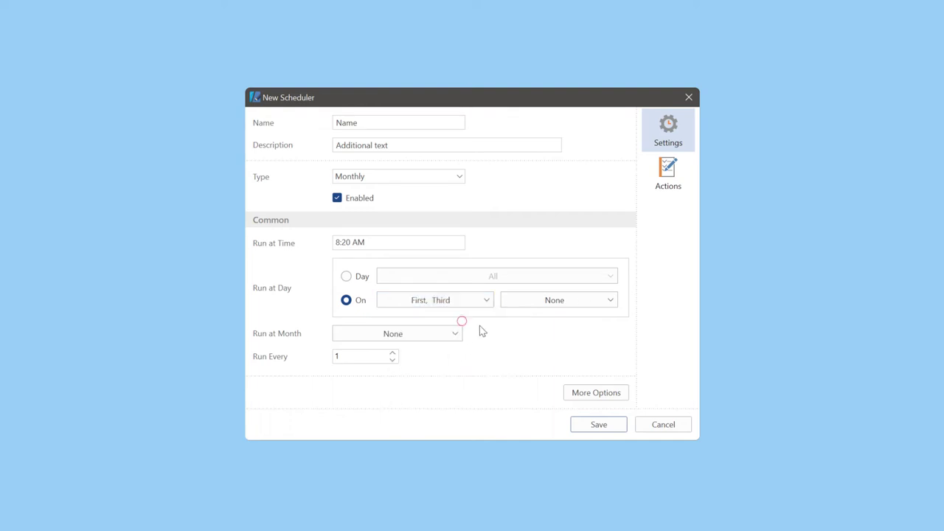
- Choose Monday, Thursday and Sunday as the weekdays for the monthly run
{"action": "left_click", "coordinate": [564, 306]}
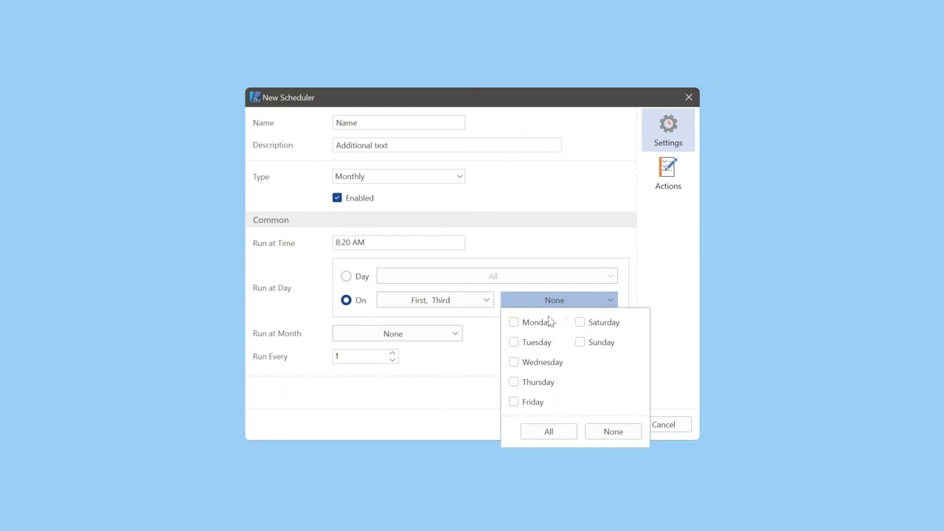
{"action": "left_click", "coordinate": [541, 322]}
{"action": "left_click", "coordinate": [542, 383]}
{"action": "left_click", "coordinate": [611, 344]}
{"action": "left_click", "coordinate": [674, 327]}
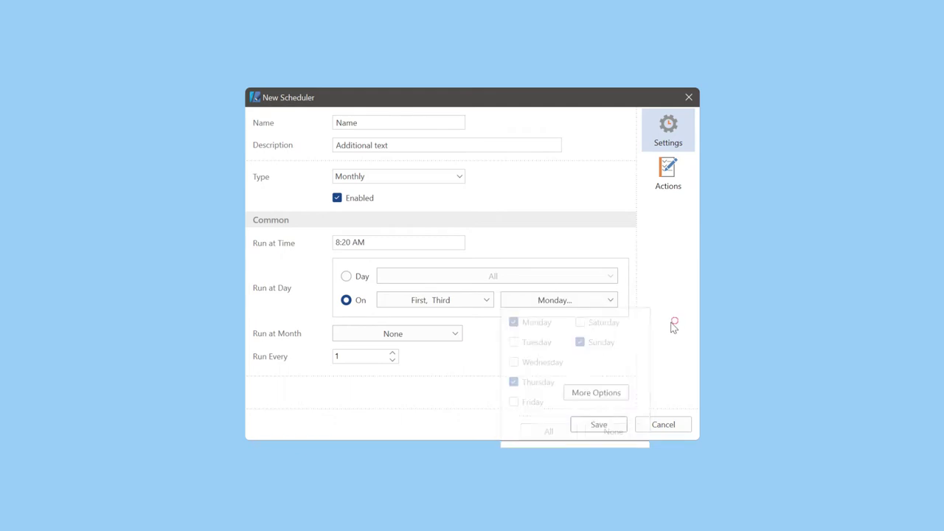
- Try selecting and clearing all run months, and set them to January, October and December
{"action": "left_click", "coordinate": [451, 333]}
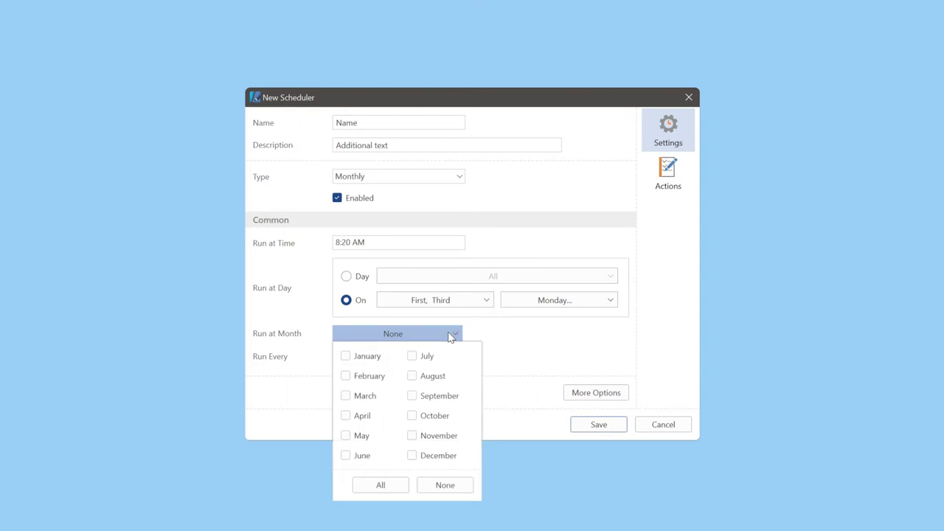
{"action": "left_click", "coordinate": [403, 486]}
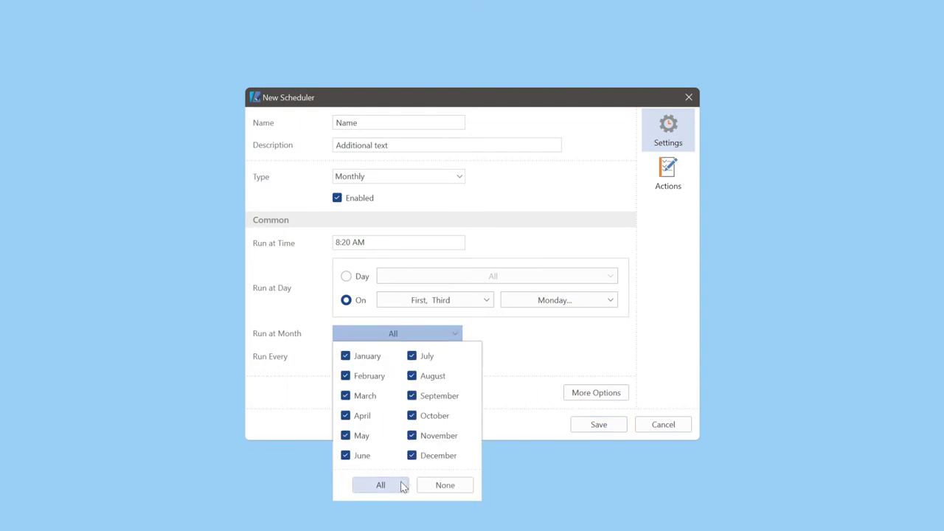
{"action": "left_click", "coordinate": [452, 487]}
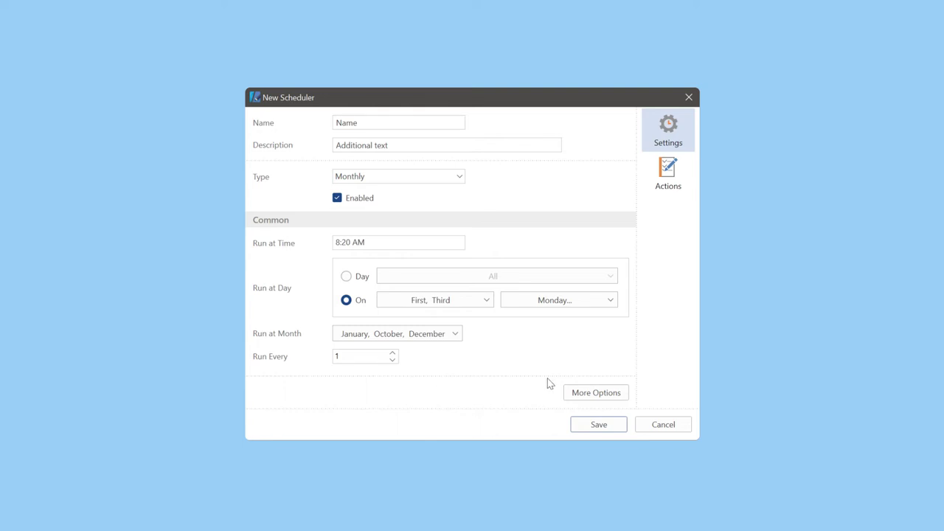
- Set the scheduler type to Once and, in the additional options, enable repeating the task every 1 hour
{"action": "left_click", "coordinate": [419, 181]}
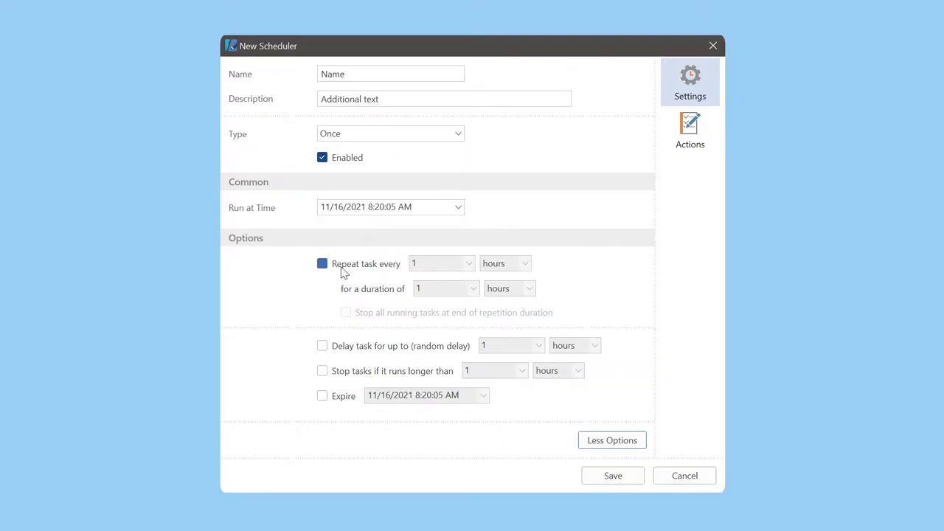
{"action": "left_click", "coordinate": [322, 267]}
{"action": "left_click", "coordinate": [467, 266]}
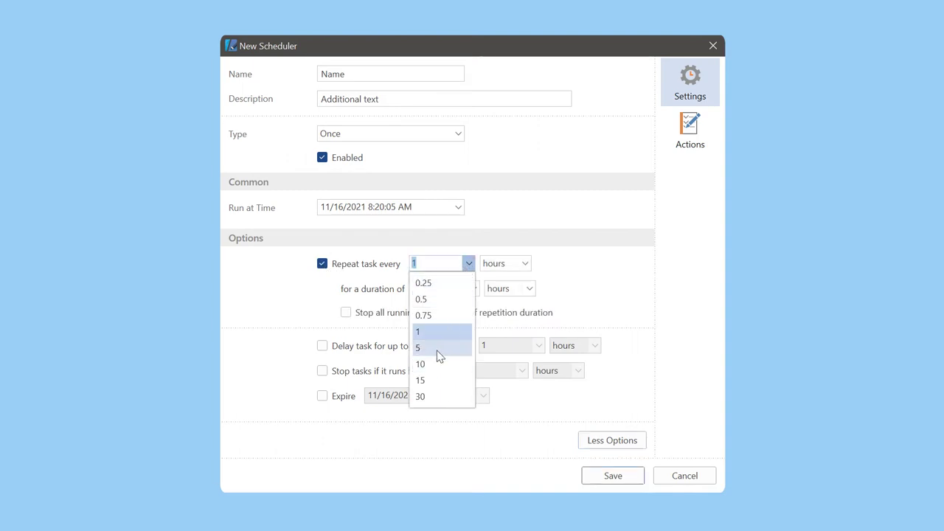
{"action": "left_click", "coordinate": [524, 264]}
{"action": "left_click", "coordinate": [524, 264]}
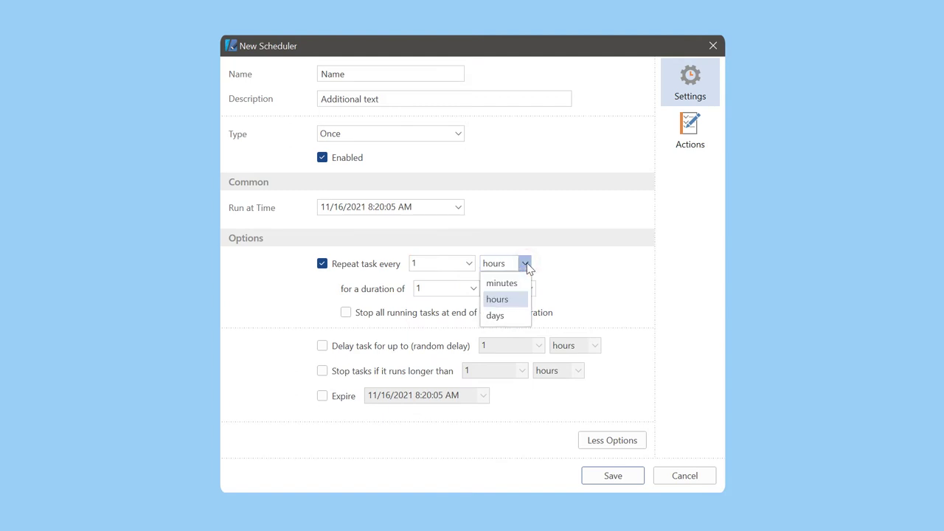
{"action": "left_click", "coordinate": [367, 303]}
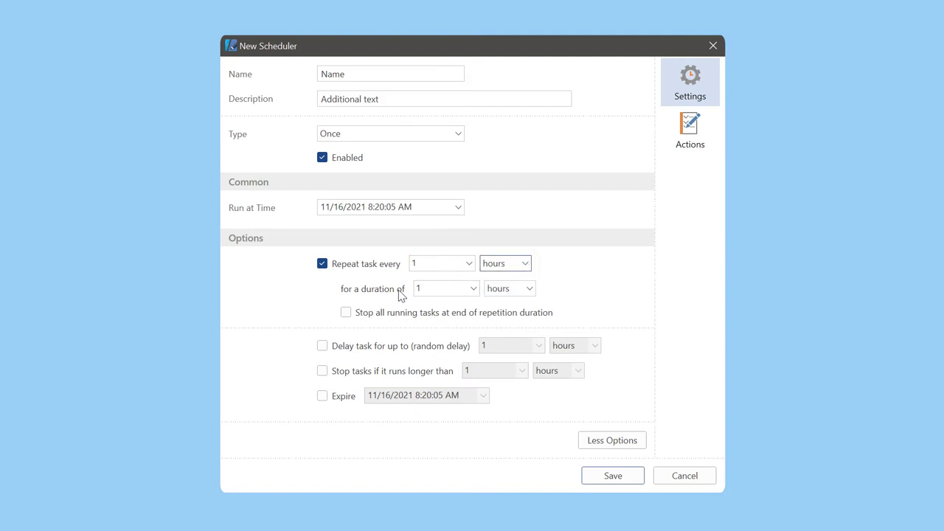
- Set the duration of the task repetition to 30 days
{"action": "left_click", "coordinate": [474, 291]}
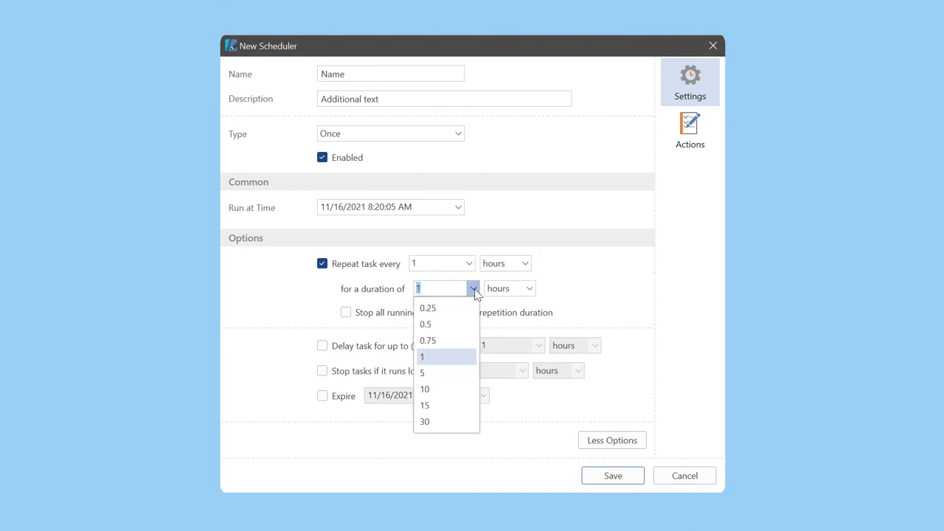
{"action": "left_click", "coordinate": [445, 422]}
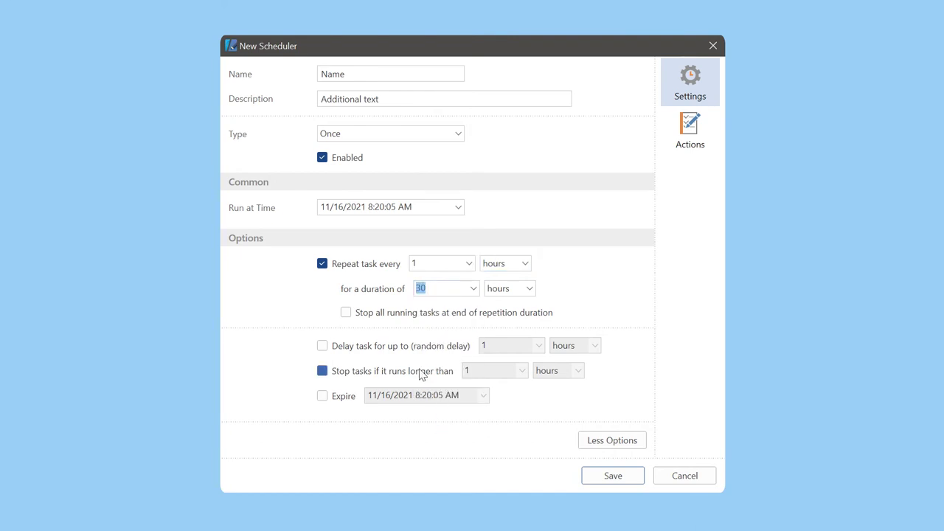
{"action": "left_click", "coordinate": [529, 288]}
{"action": "left_click", "coordinate": [519, 340]}
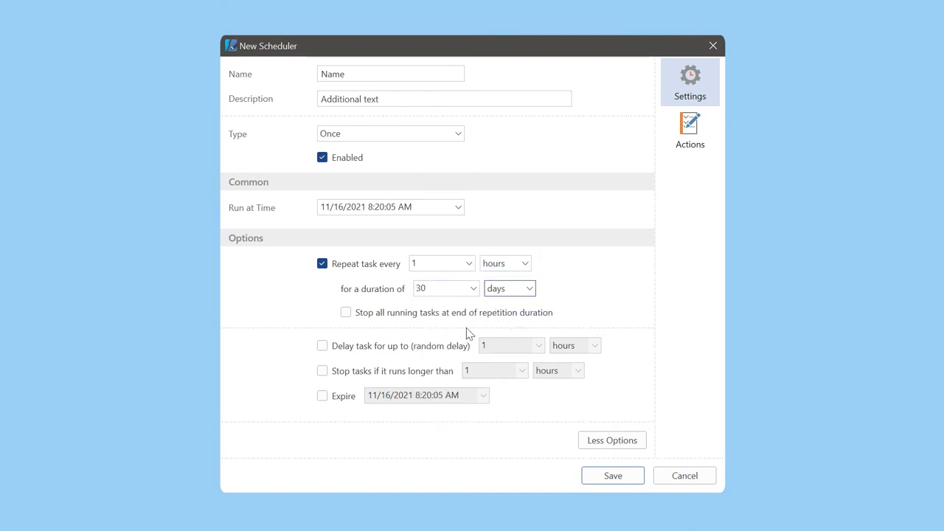
- Enable stopping all running tasks at the end of repetition, the random delay, and stopping tasks that run longer than 1 hour
{"action": "left_click", "coordinate": [346, 313]}
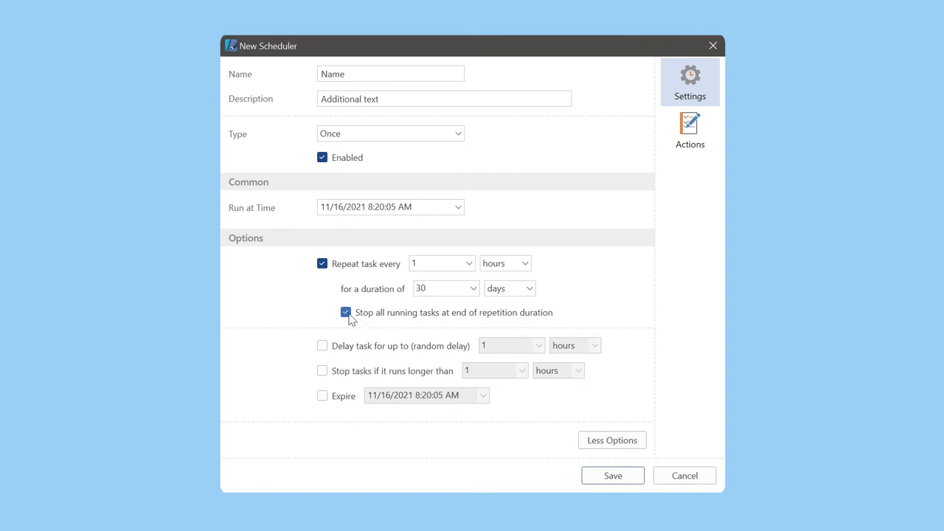
{"action": "left_click", "coordinate": [322, 346]}
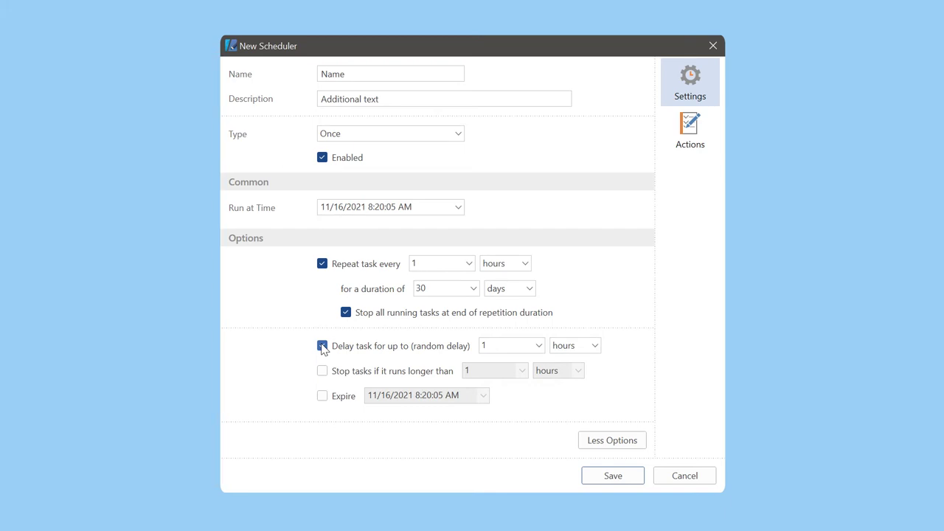
{"action": "left_click", "coordinate": [322, 371]}
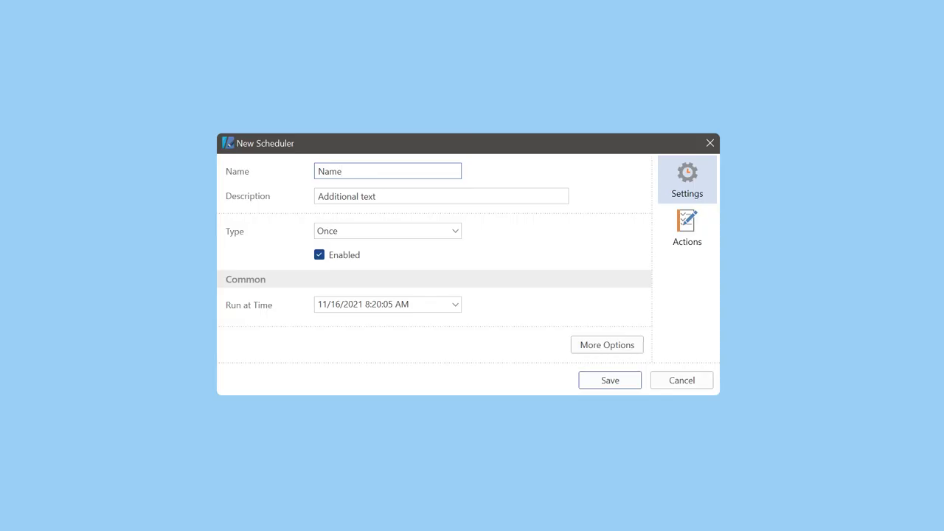
- In the scheduler's Run Report action, set the result type to Adobe PDF File
{"action": "left_click", "coordinate": [686, 240]}
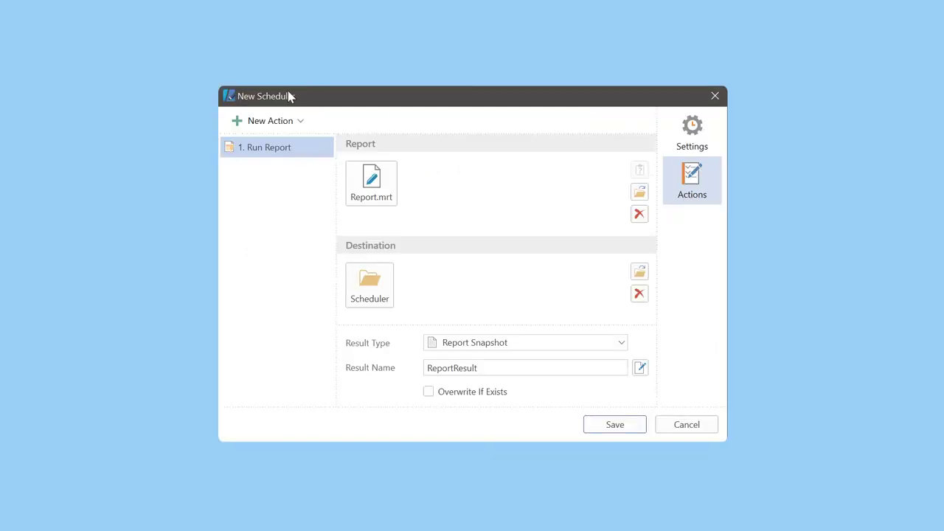
{"action": "left_click", "coordinate": [267, 122]}
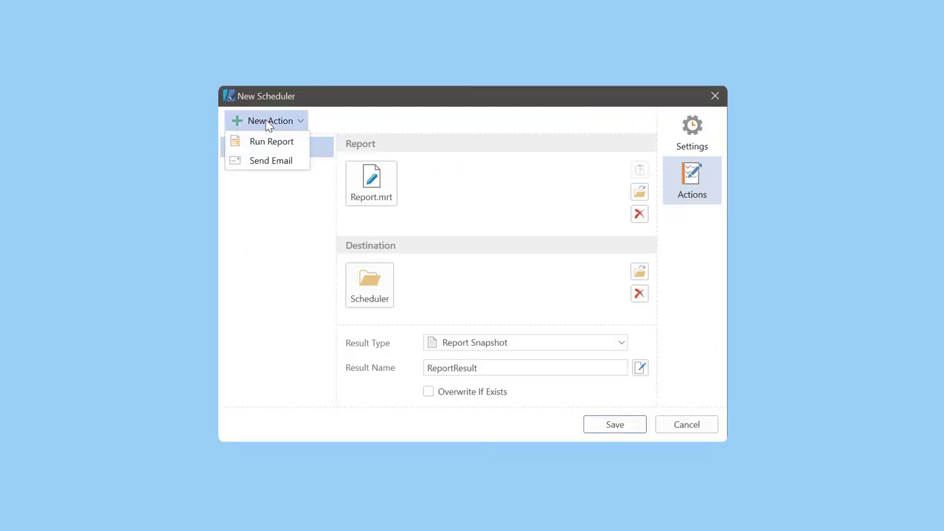
{"action": "left_click", "coordinate": [265, 179]}
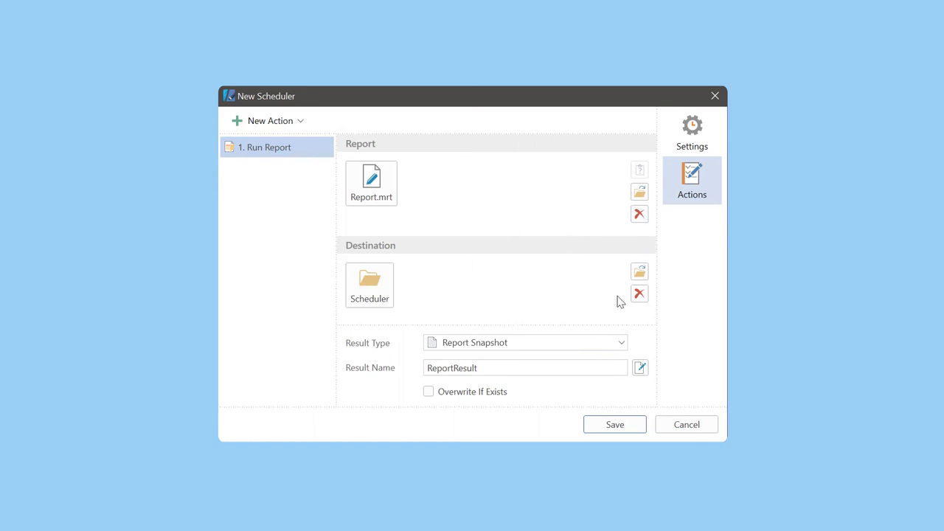
{"action": "left_click", "coordinate": [589, 342]}
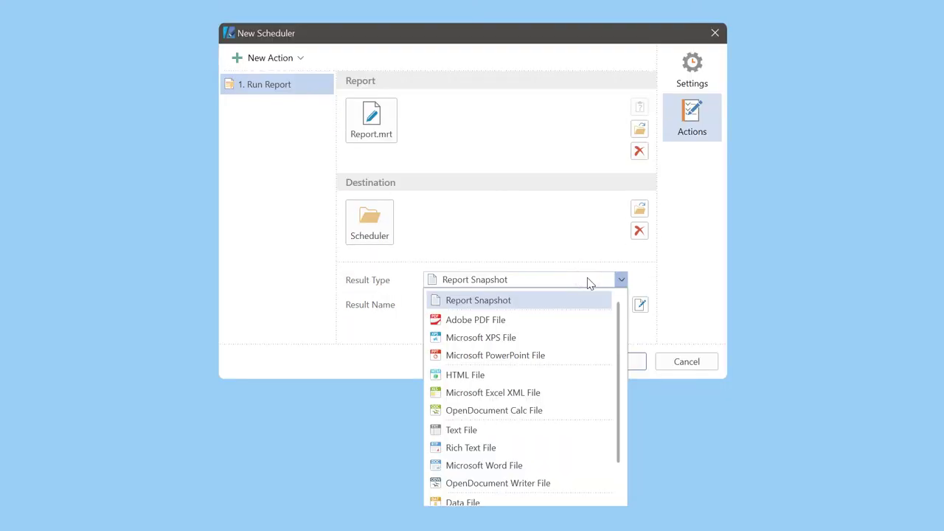
{"action": "left_click", "coordinate": [531, 320]}
- Set the result name to "ReportResult Test Text {ReportName}" using the Report Name function, and enable Overwrite If Exists
{"action": "left_click", "coordinate": [640, 368]}
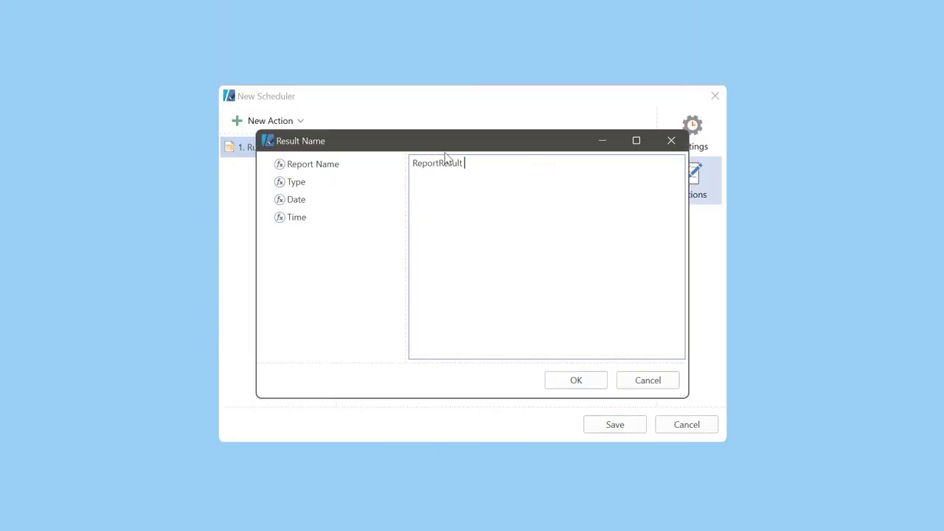
{"action": "type", "text": "Test Text"}
{"action": "left_click_drag", "start_coordinate": [297, 169], "coordinate": [517, 179]}
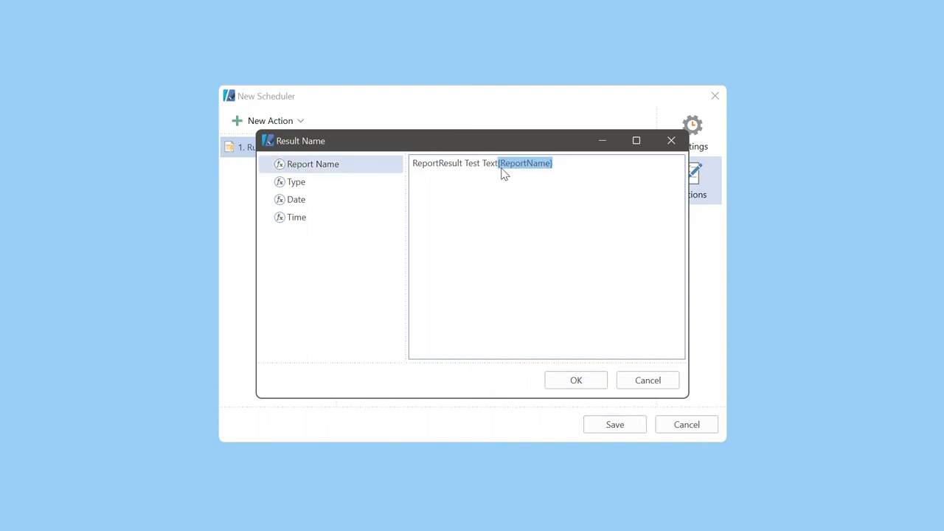
{"action": "left_click", "coordinate": [500, 174]}
{"action": "left_click", "coordinate": [576, 382]}
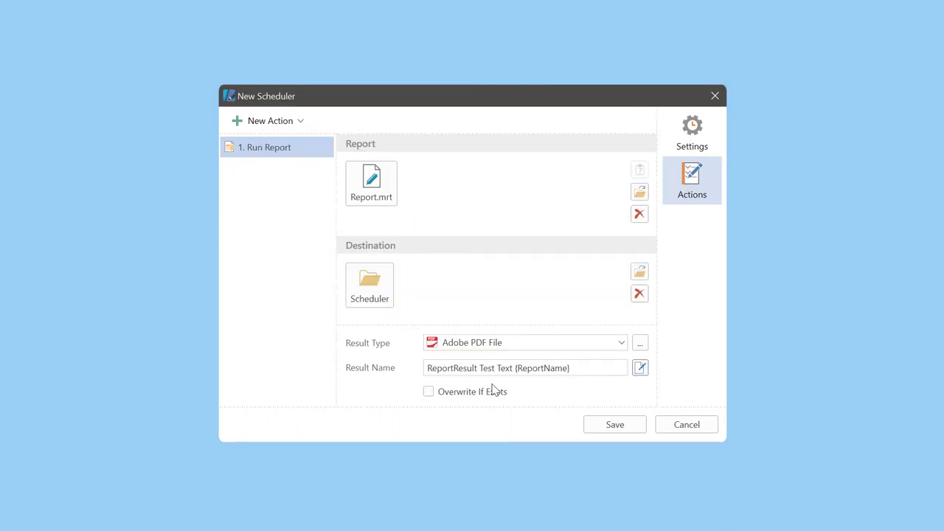
{"action": "left_click", "coordinate": [460, 394]}
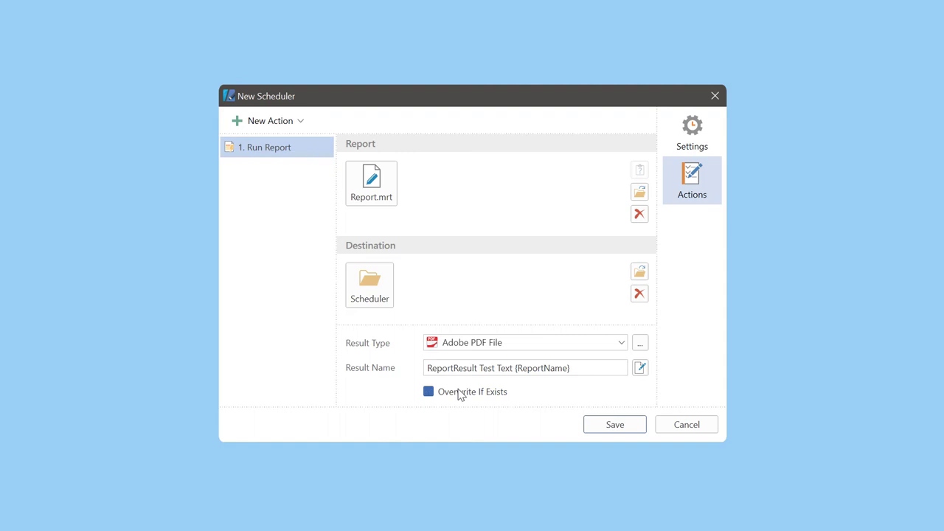
- Add a Send Email action to the scheduler and enter the recipient's e-mail address
{"action": "left_click", "coordinate": [270, 122]}
{"action": "left_click", "coordinate": [267, 160]}
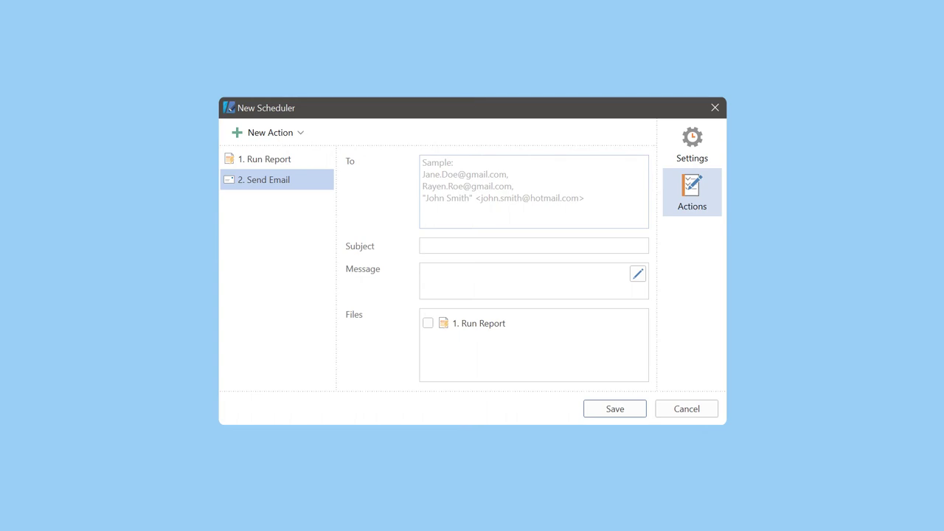
{"action": "left_click", "coordinate": [424, 163]}
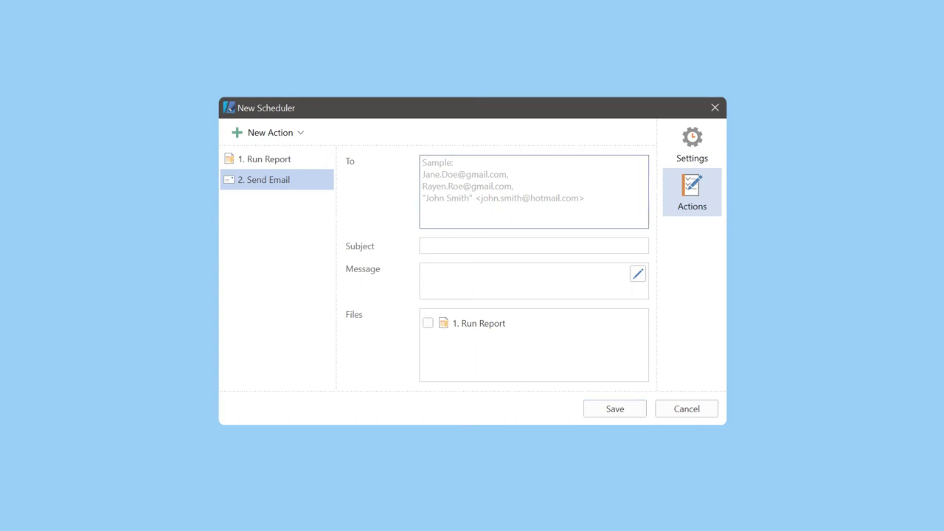
{"action": "type", "text": "yo"}
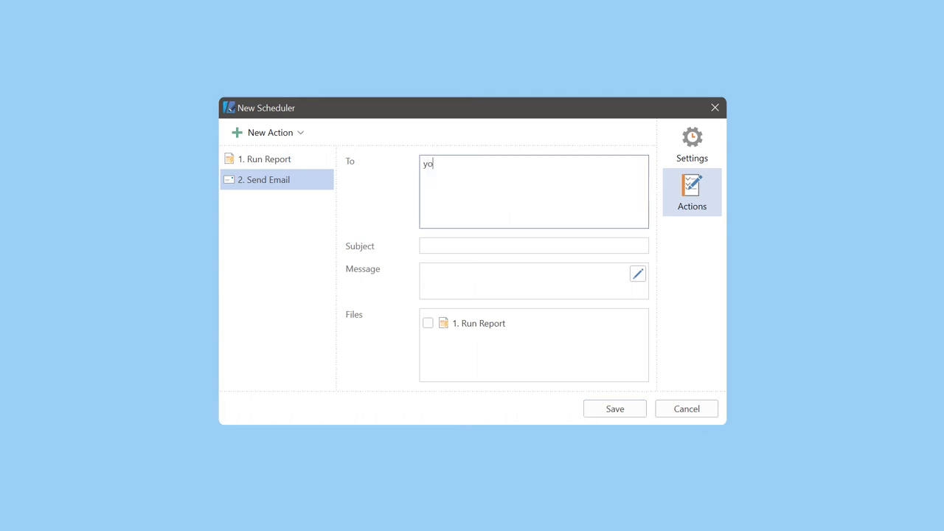
{"action": "type", "text": "uremail@mail.com"}
- Give the email the subject "My Report" and the message "Hello, World!", and attach the file from 1. Run Report
{"action": "left_click", "coordinate": [482, 245]}
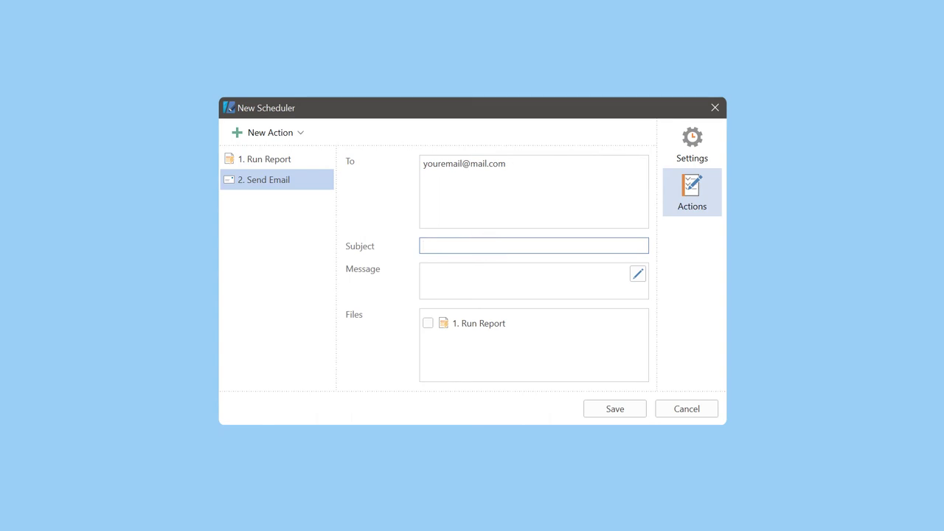
{"action": "type", "text": "My Report"}
{"action": "left_click", "coordinate": [458, 273]}
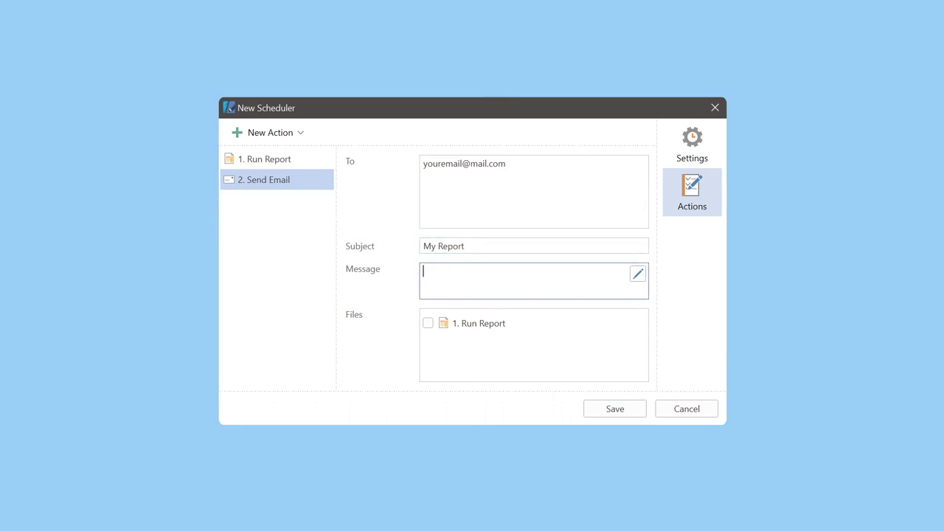
{"action": "type", "text": "Hello, World!"}
{"action": "left_click", "coordinate": [428, 324]}
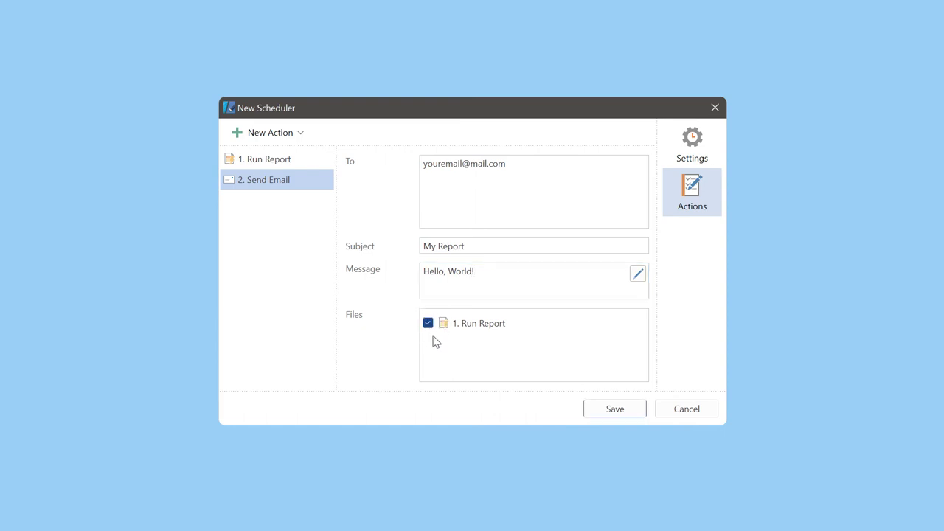
- Add another Run Report action and include its result among the files of the Send Email action
{"action": "left_click", "coordinate": [273, 133]}
{"action": "left_click", "coordinate": [278, 150]}
{"action": "left_click", "coordinate": [272, 168]}
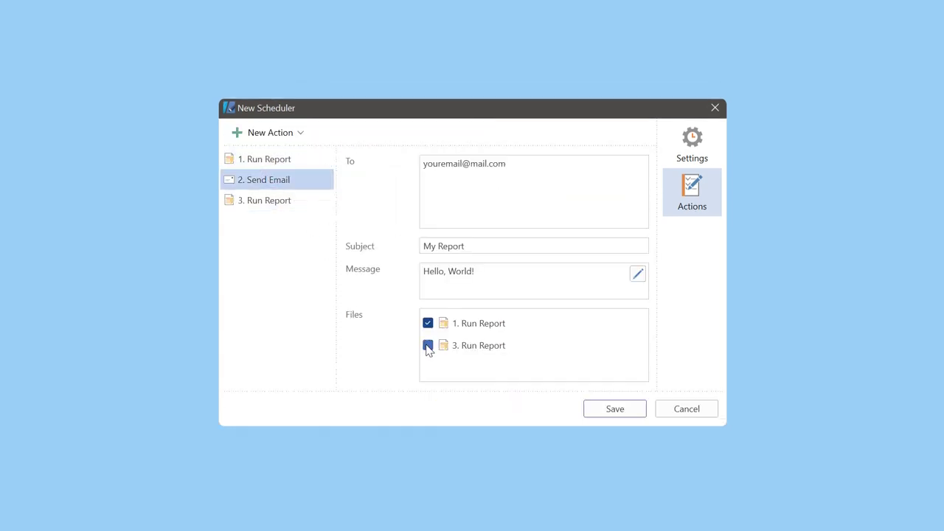
{"action": "left_click", "coordinate": [321, 202]}
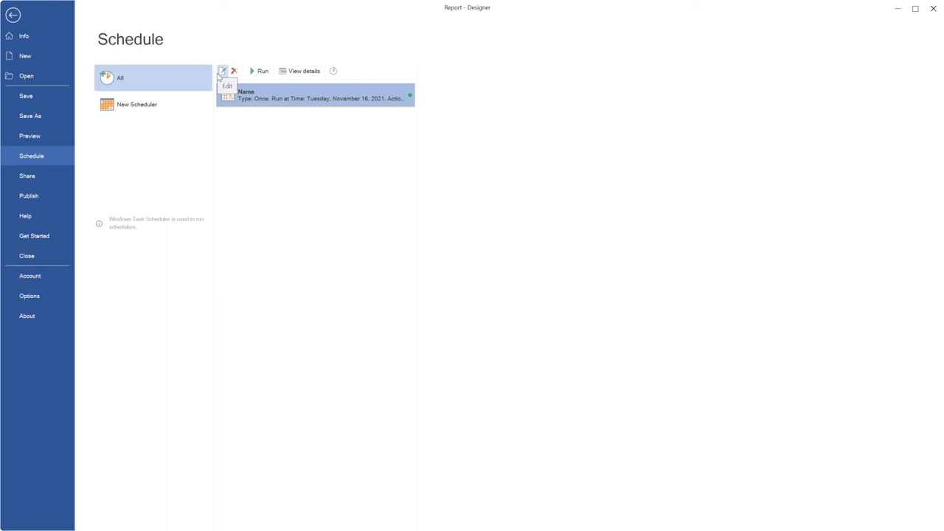
- Look at the saved scheduler's editable settings without changing them, and view its log details
{"action": "left_click", "coordinate": [221, 74]}
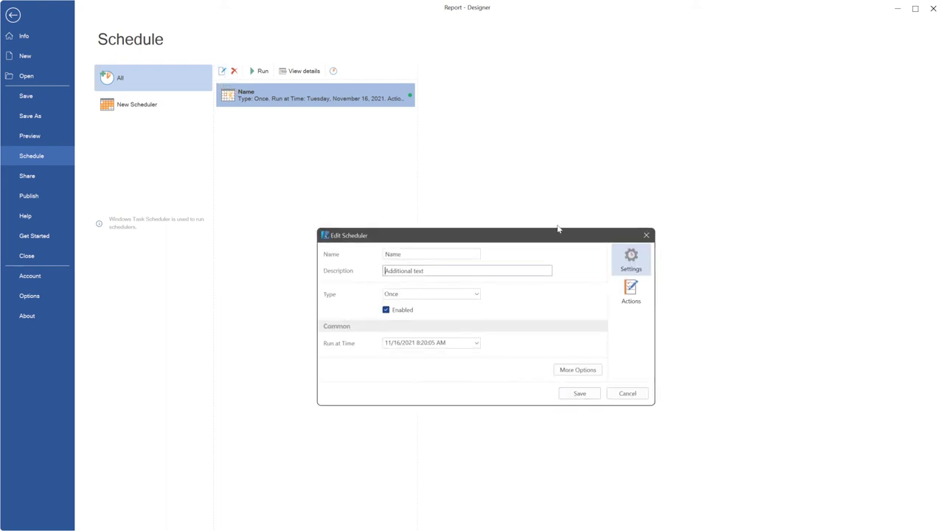
{"action": "left_click", "coordinate": [624, 393]}
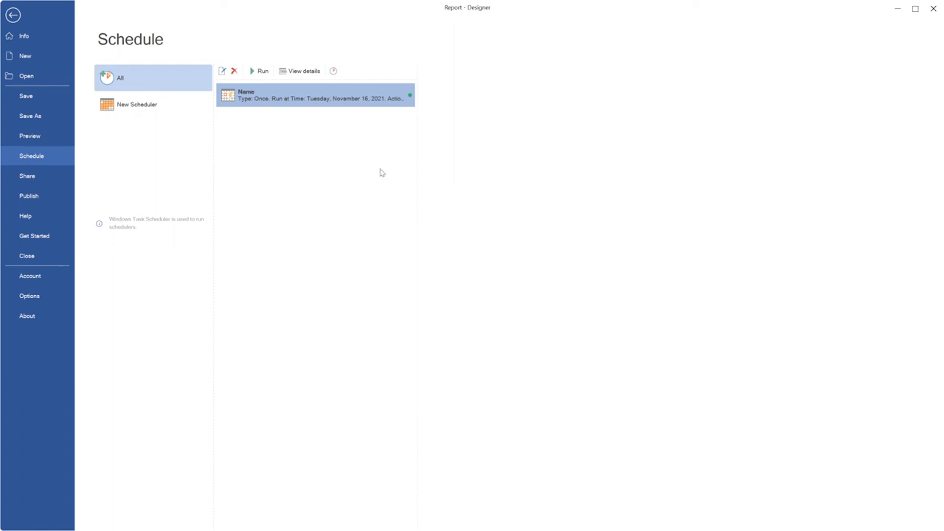
{"action": "left_click", "coordinate": [295, 73]}
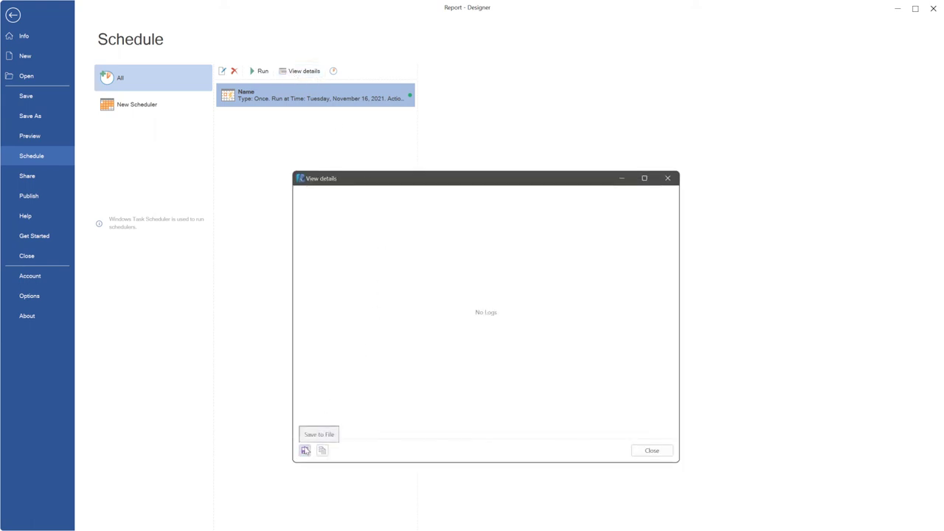
{"action": "left_click", "coordinate": [648, 452]}
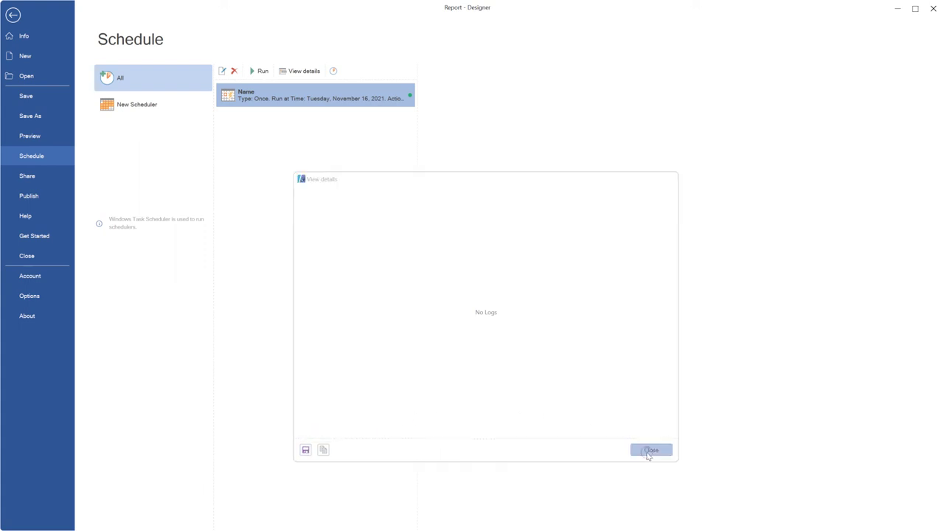
- Open Windows Task Scheduler, examine the tasks in the StimulsoftTasks library folder, and close it
{"action": "left_click", "coordinate": [333, 72]}
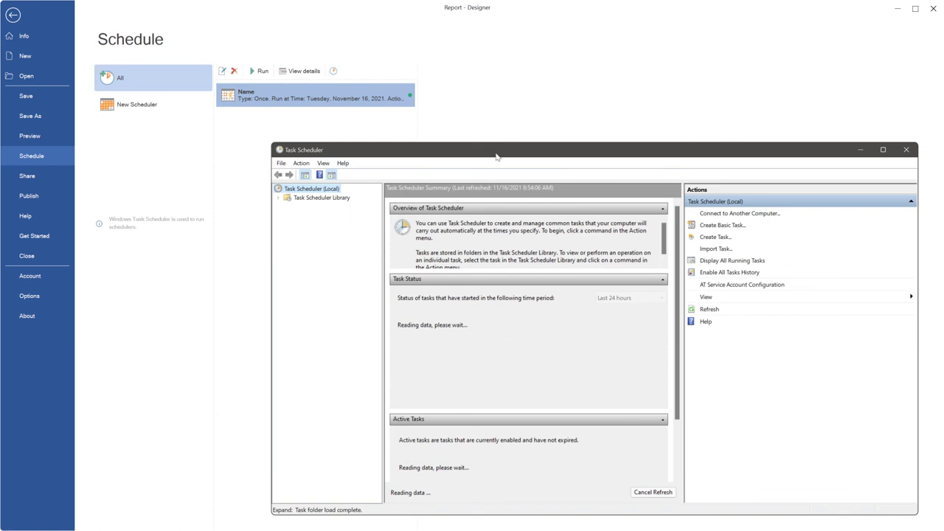
{"action": "left_click_drag", "start_coordinate": [450, 139], "coordinate": [422, 134]}
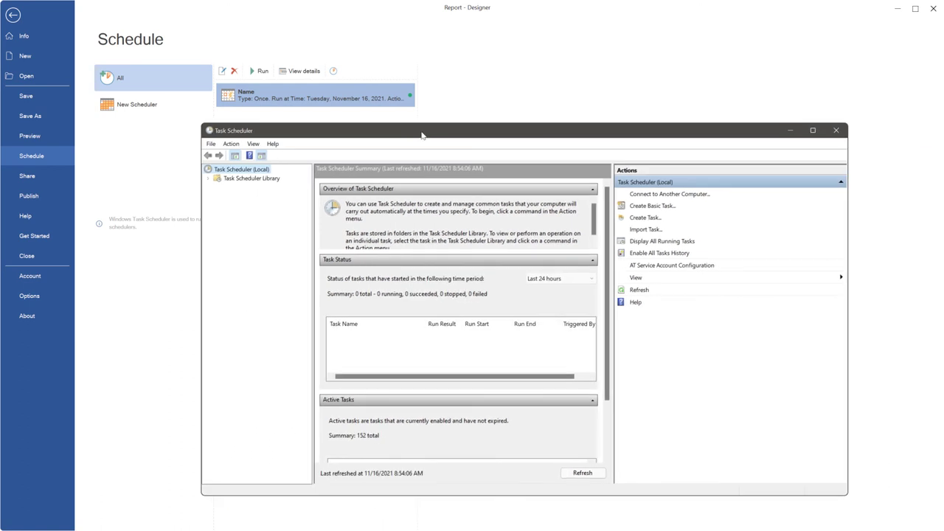
{"action": "left_click", "coordinate": [208, 179]}
{"action": "left_click", "coordinate": [237, 240]}
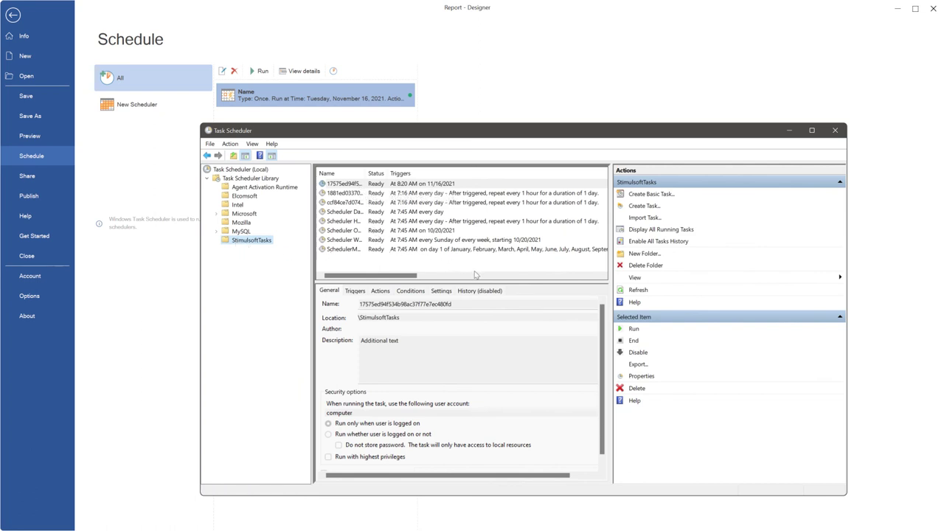
{"action": "scroll", "coordinate": [561, 319], "scroll_direction": "down", "scroll_amount": 1}
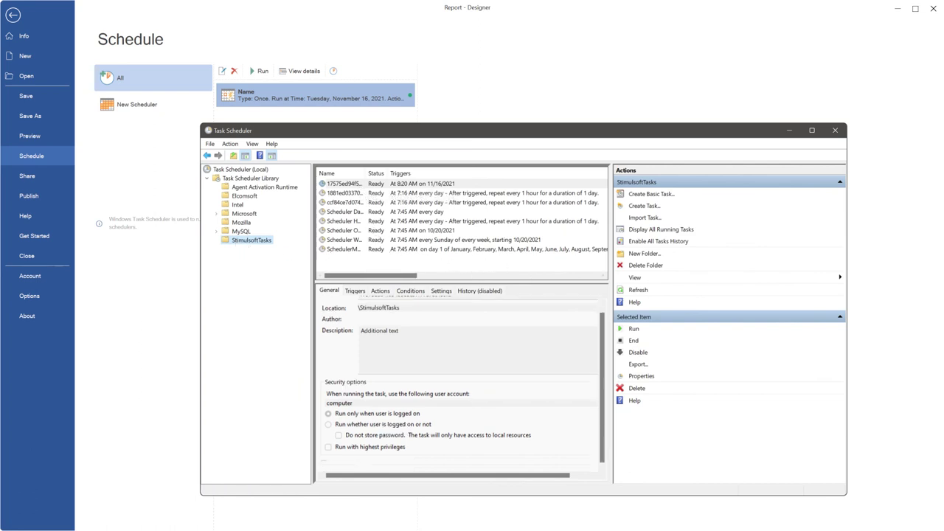
{"action": "scroll", "coordinate": [561, 327], "scroll_direction": "up", "scroll_amount": 1}
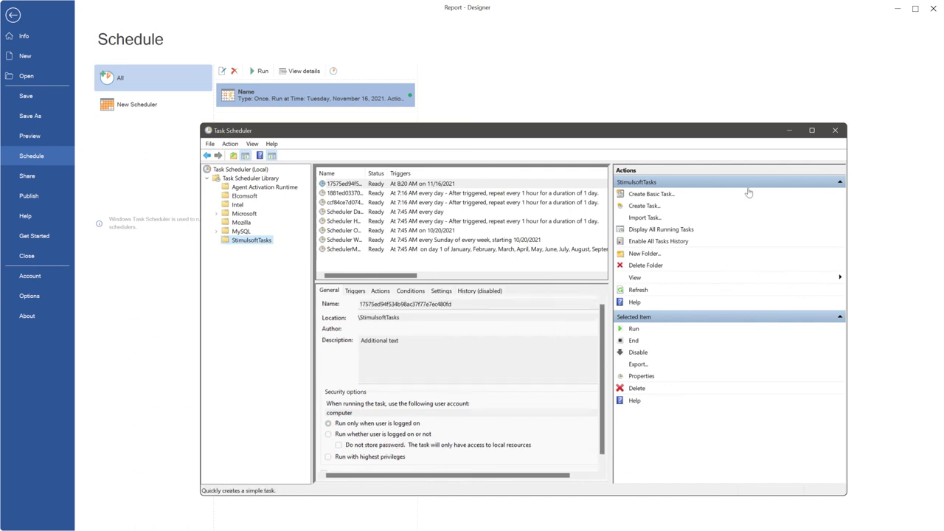
{"action": "left_click", "coordinate": [837, 132]}
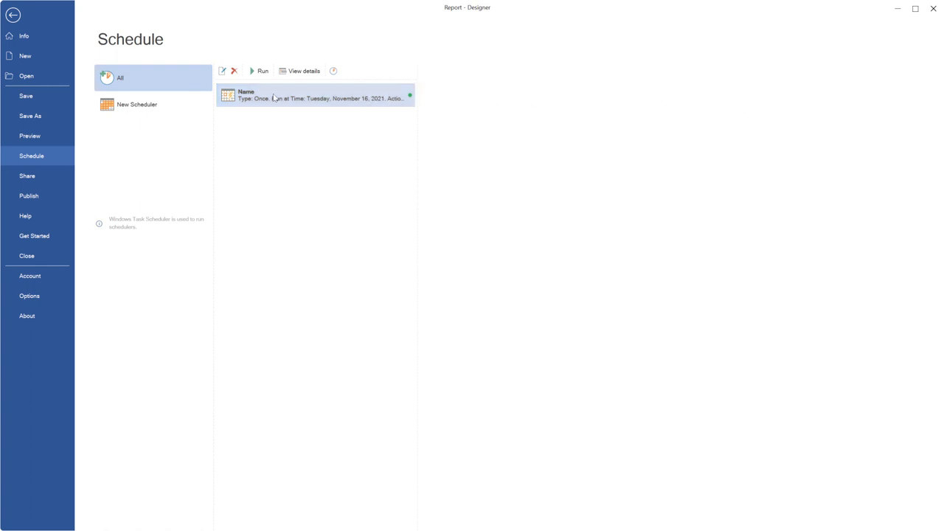
- Show the commands available for the scheduler named "Name" in the schedule list
{"action": "right_click", "coordinate": [275, 98]}
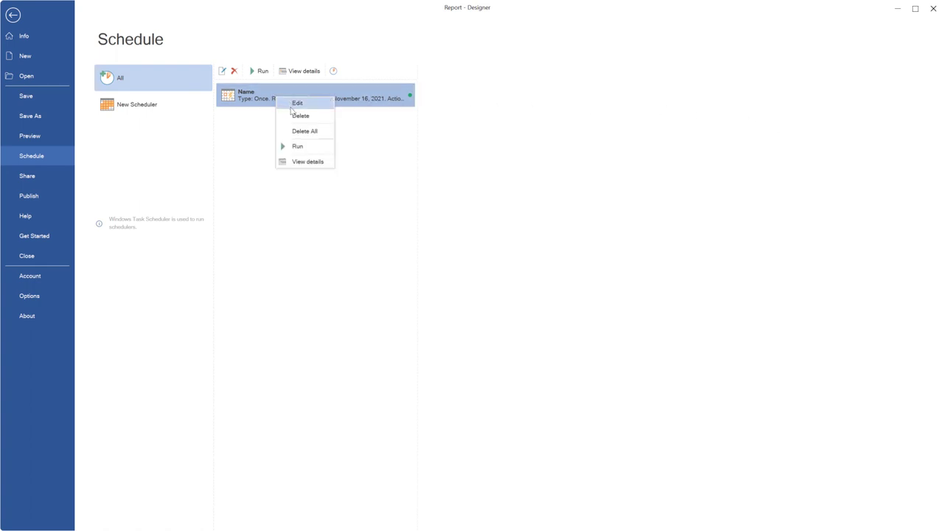